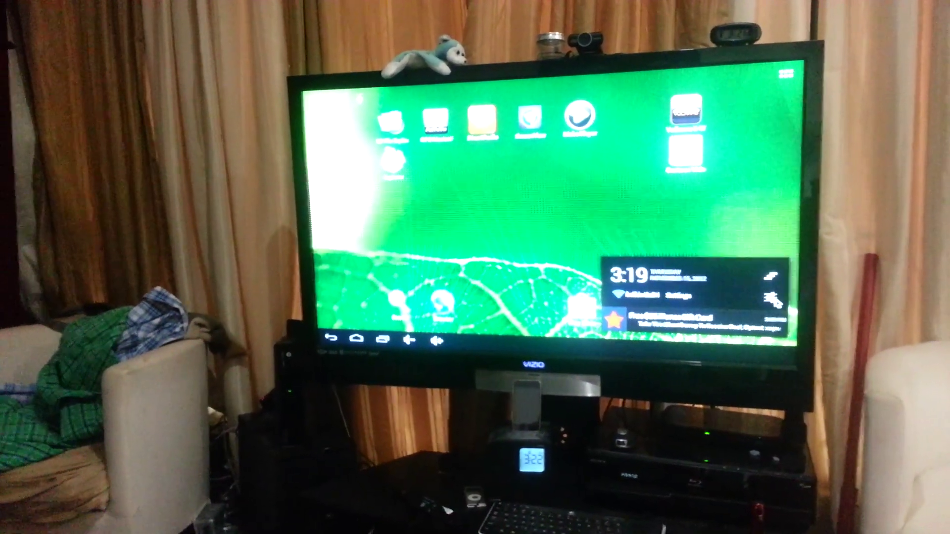
Check About device (Android 4.1.1) in Settings, then open the Display settings page
left_click(772, 299)
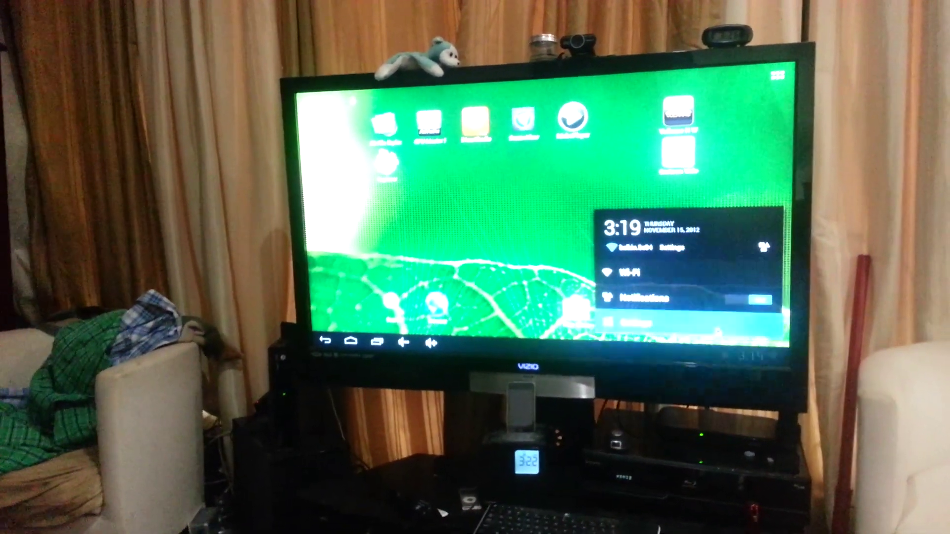
left_click(668, 323)
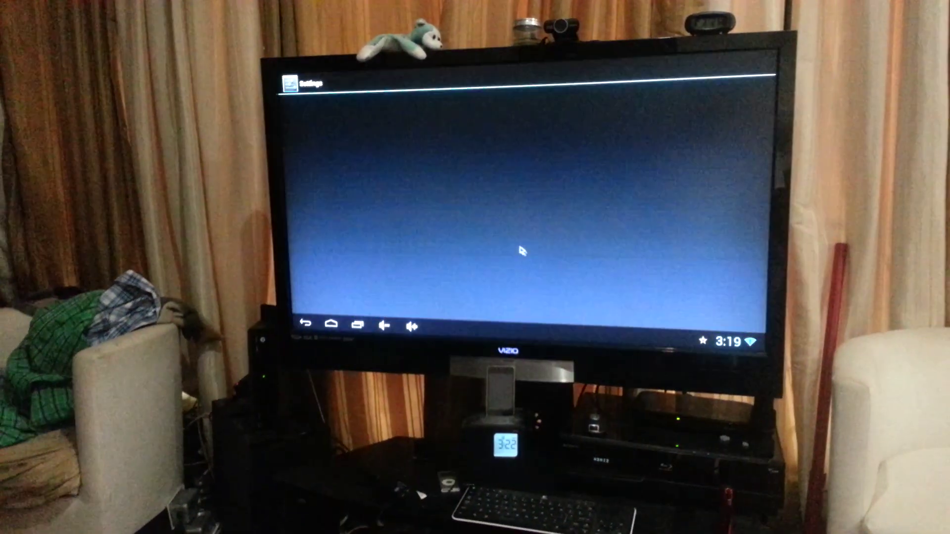
scroll(399, 228, "down", 5)
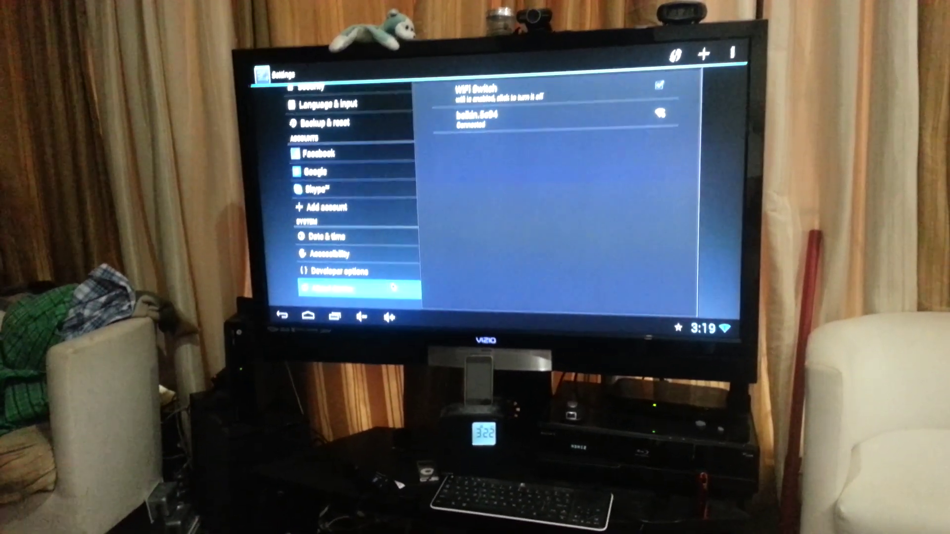
left_click(396, 288)
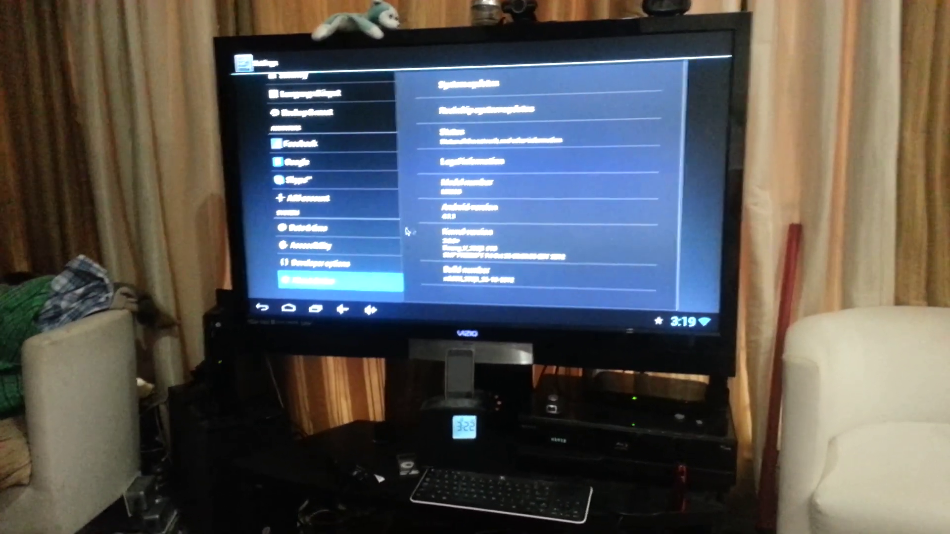
scroll(383, 227, "up", 5)
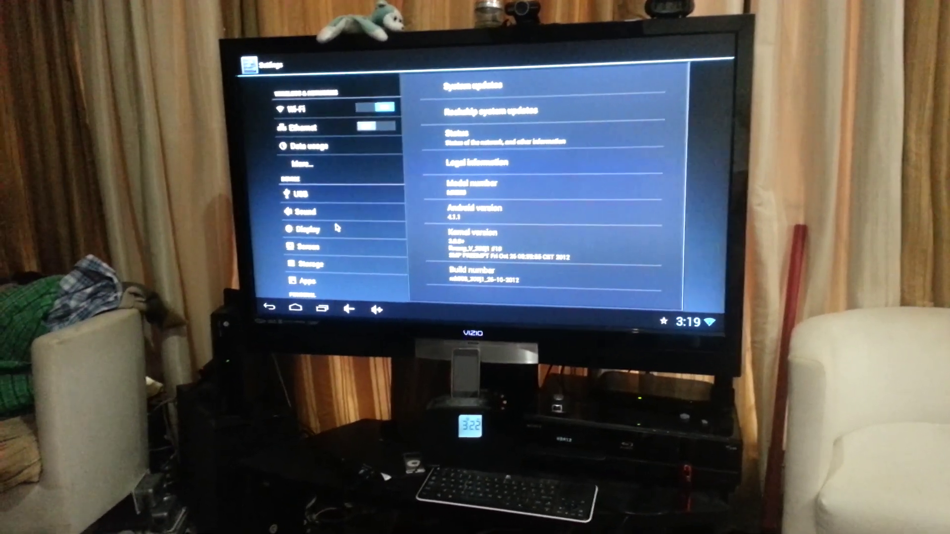
left_click(327, 232)
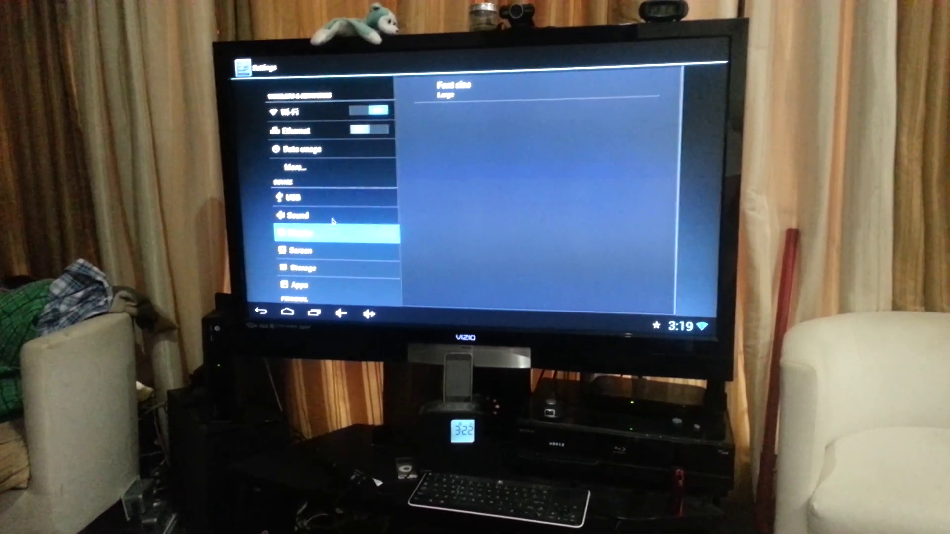
Review the HDMI Mode resolution list under Screen, cancel without changes, and go home
left_click(327, 254)
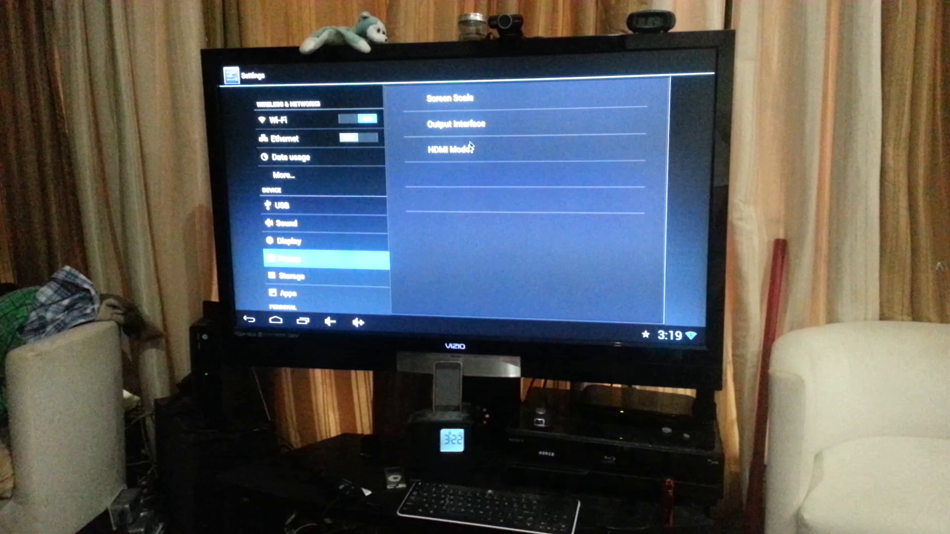
left_click(475, 150)
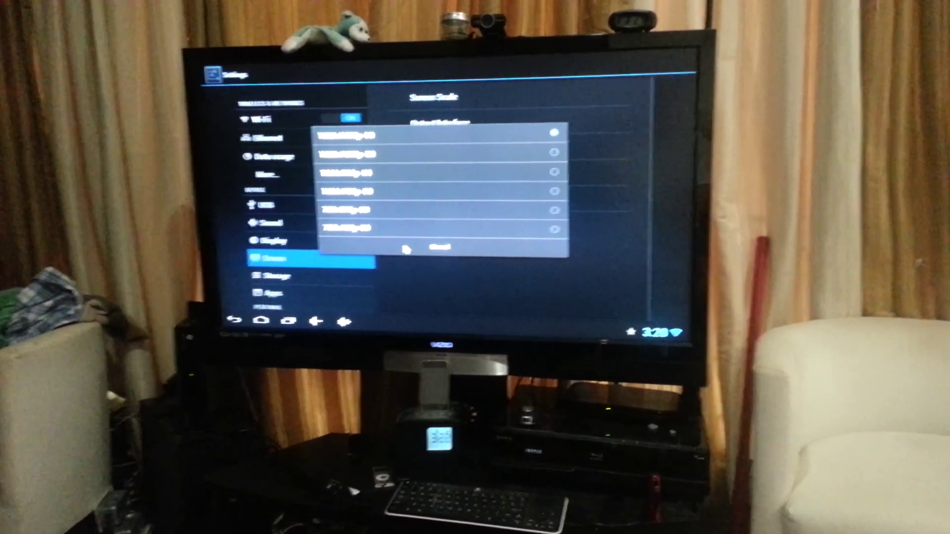
left_click(416, 253)
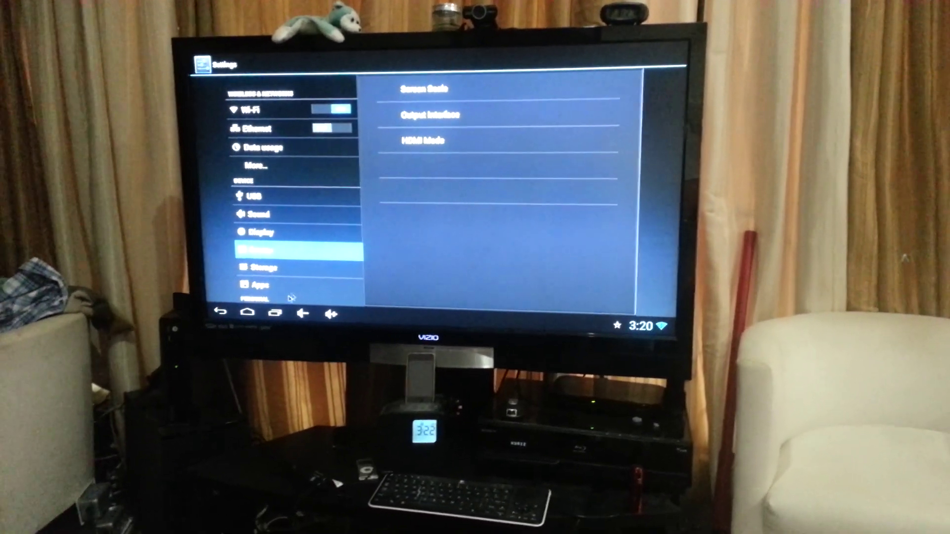
left_click(249, 318)
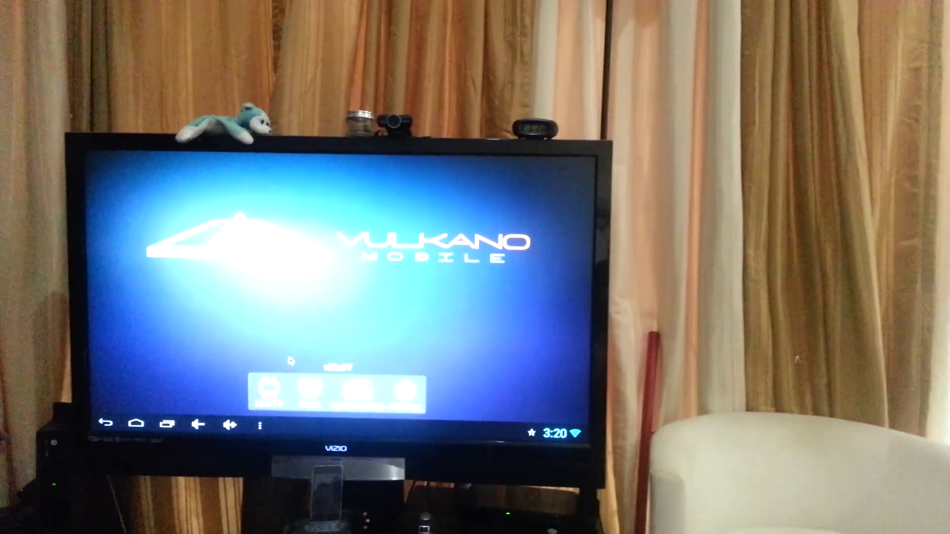
Connect to the Vulkano bottom-bar streaming device, watch live TV, then go home
left_click(298, 401)
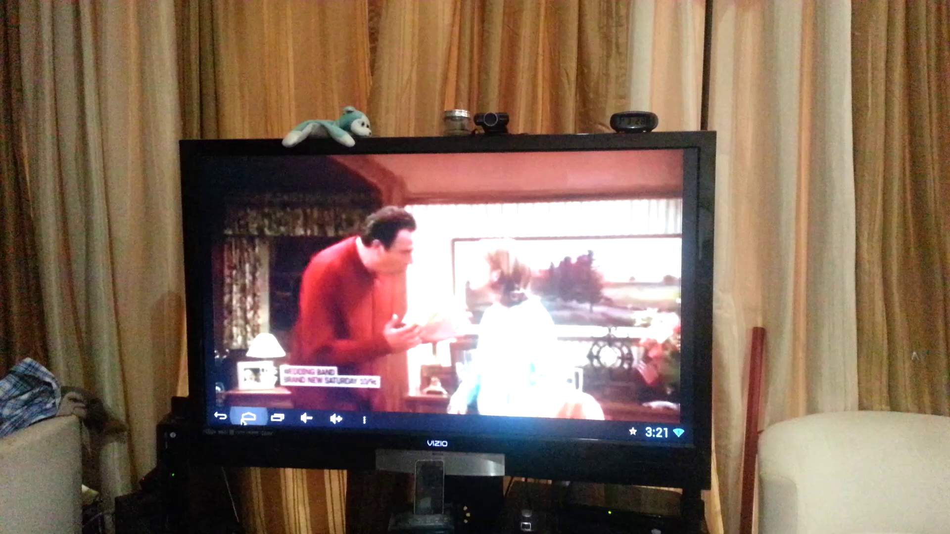
key("Home")
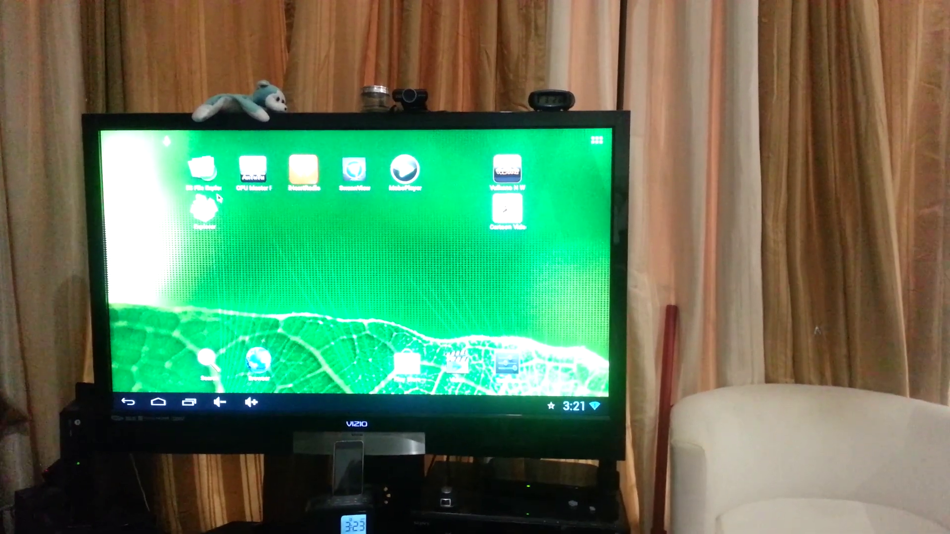
In ES File Explorer's LAN view, open Volume_1, then My videos, then Videos
left_click(208, 169)
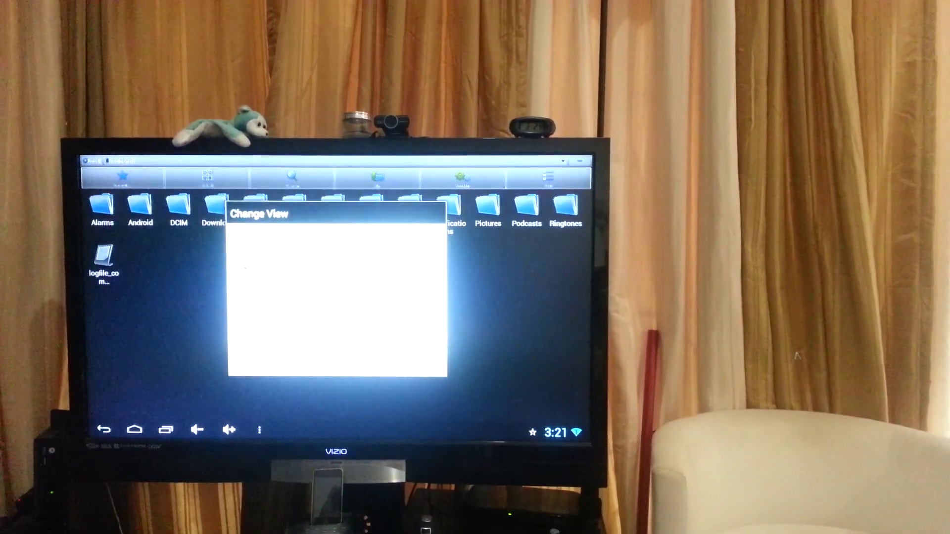
left_click(334, 289)
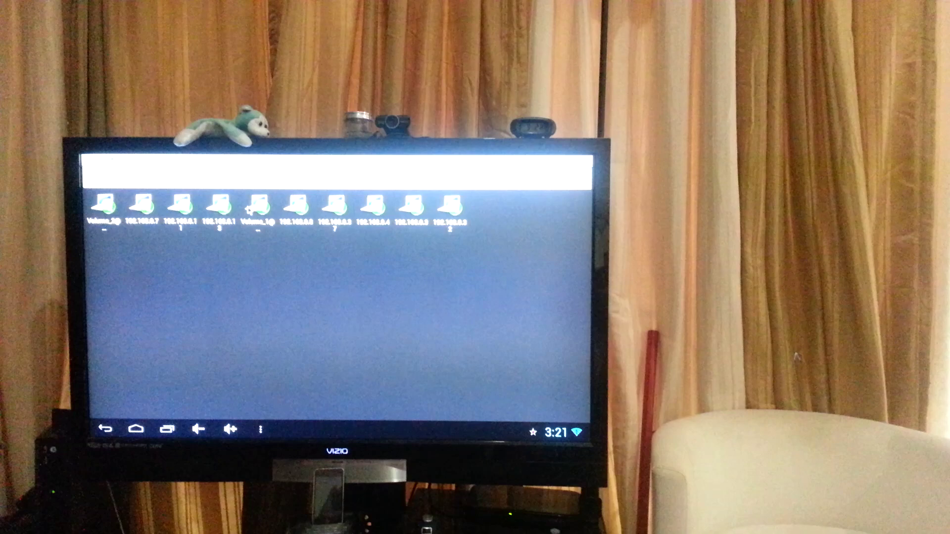
left_click(250, 210)
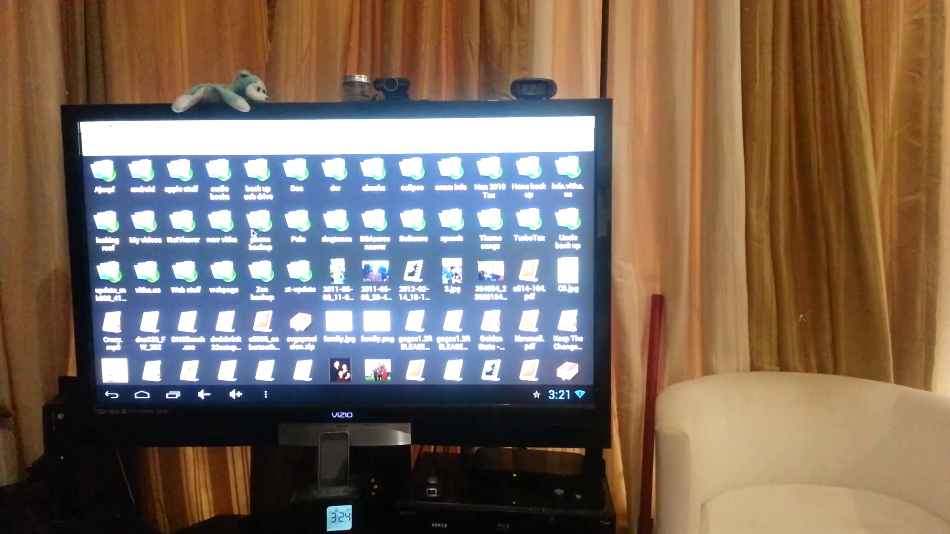
left_click(147, 224)
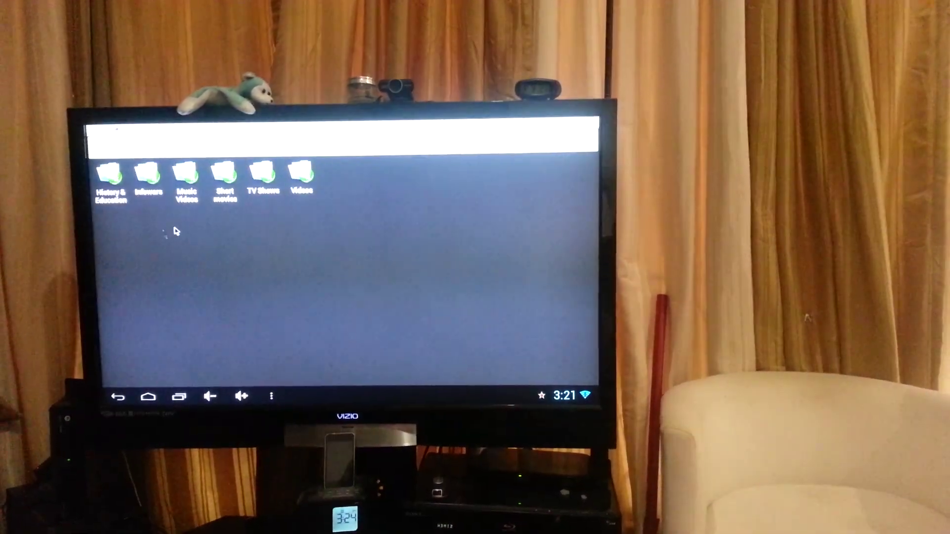
left_click(310, 182)
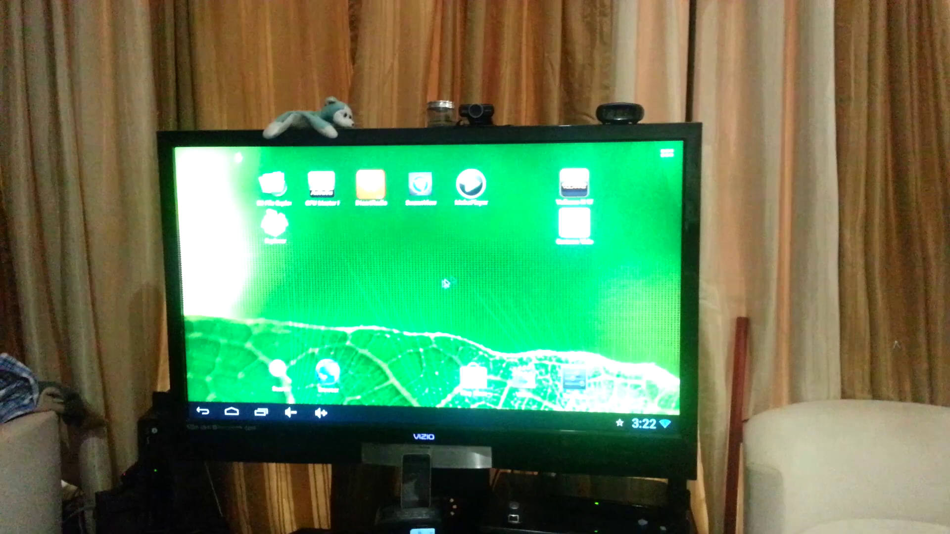
Play the Goofy cartoon in Cartoon Videos - Free, then return home
left_click(577, 232)
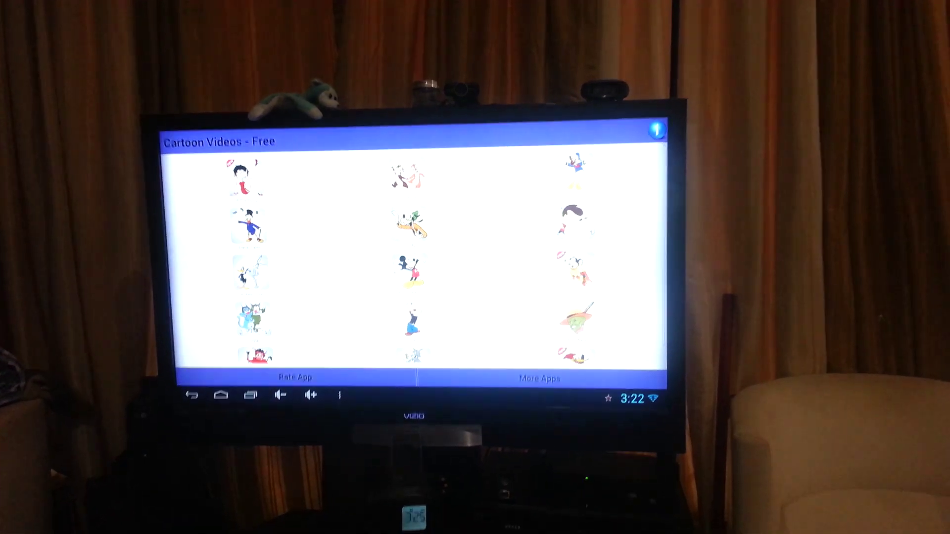
left_click(417, 224)
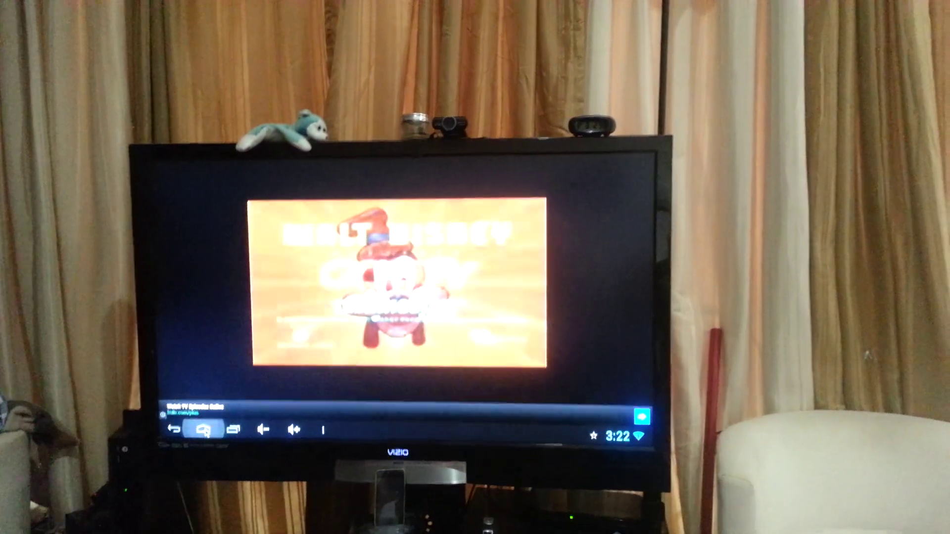
left_click(202, 429)
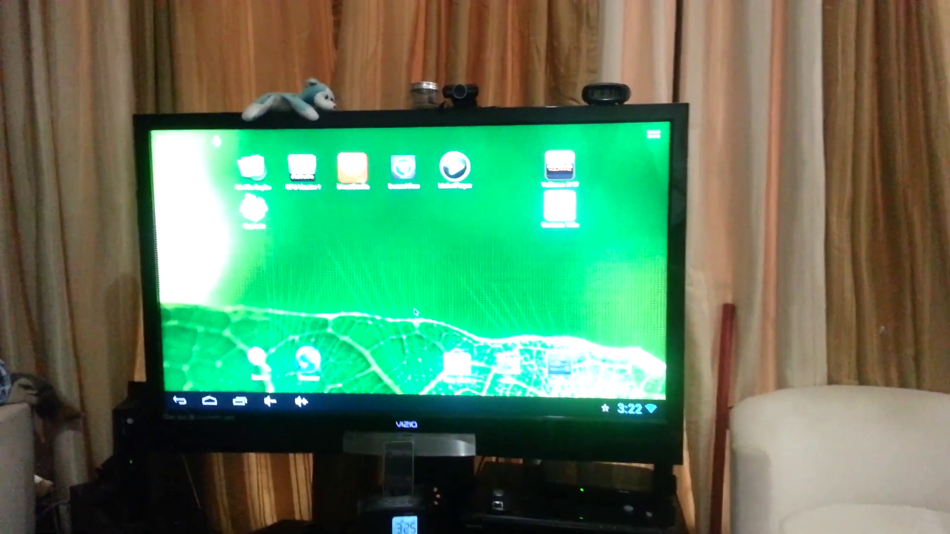
View CPU Master's processor frequency readout (1008 MHz), then return home
left_click(308, 164)
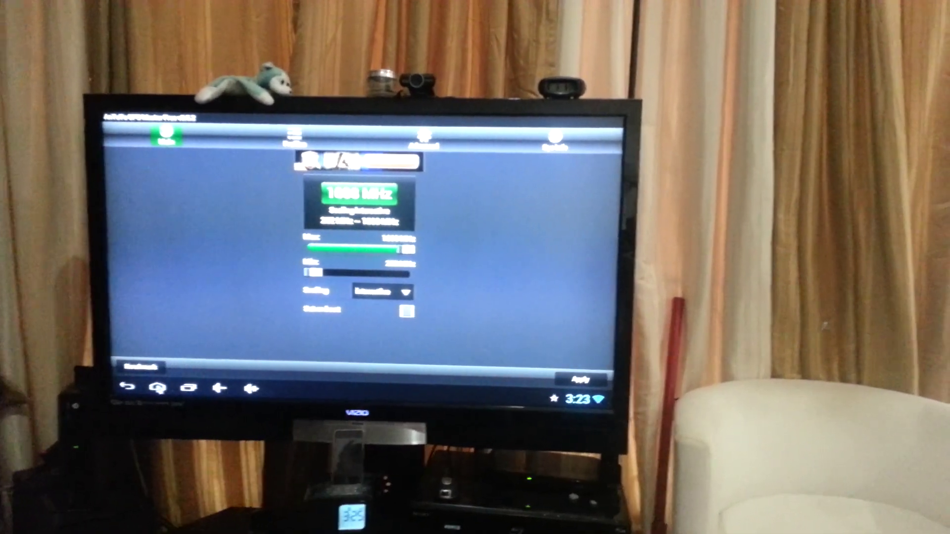
left_click(156, 389)
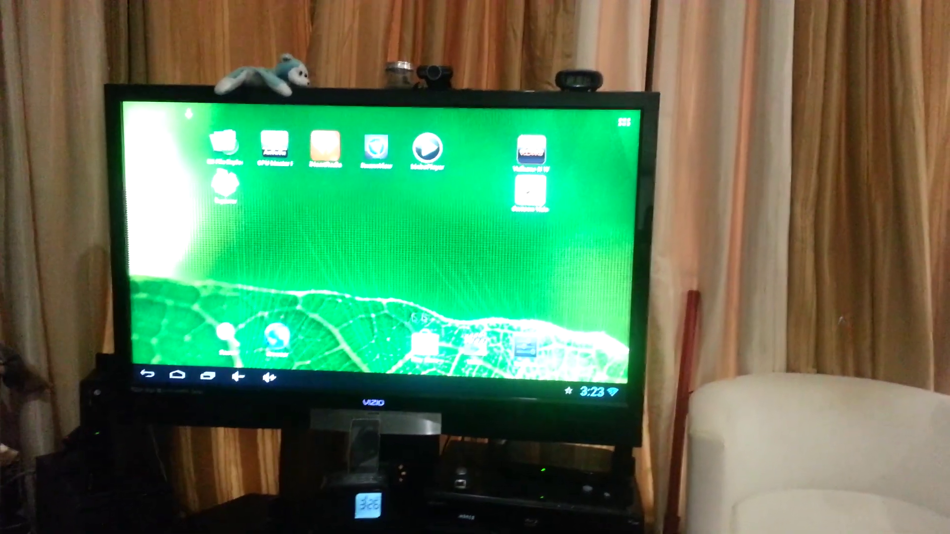
Play the Flash video on the Browser's live news page, then return home
left_click(275, 338)
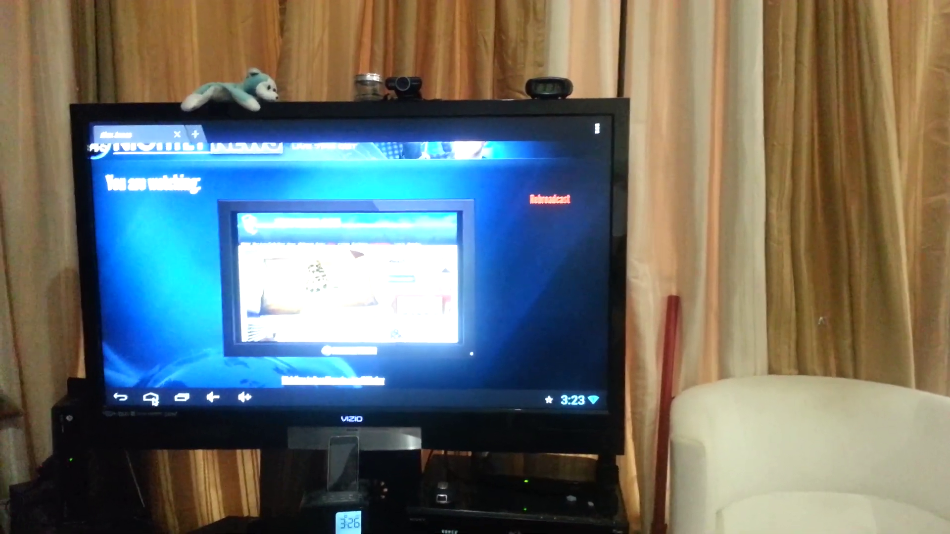
left_click(156, 407)
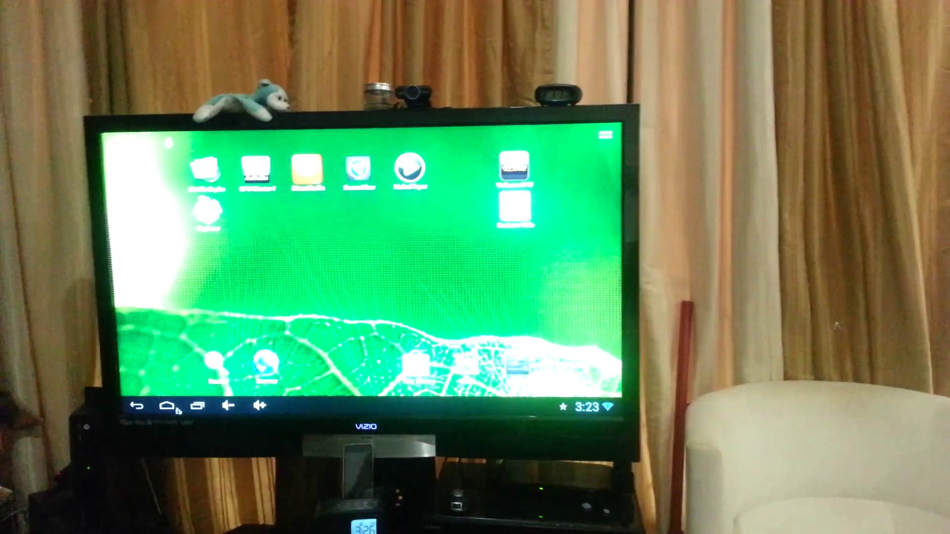